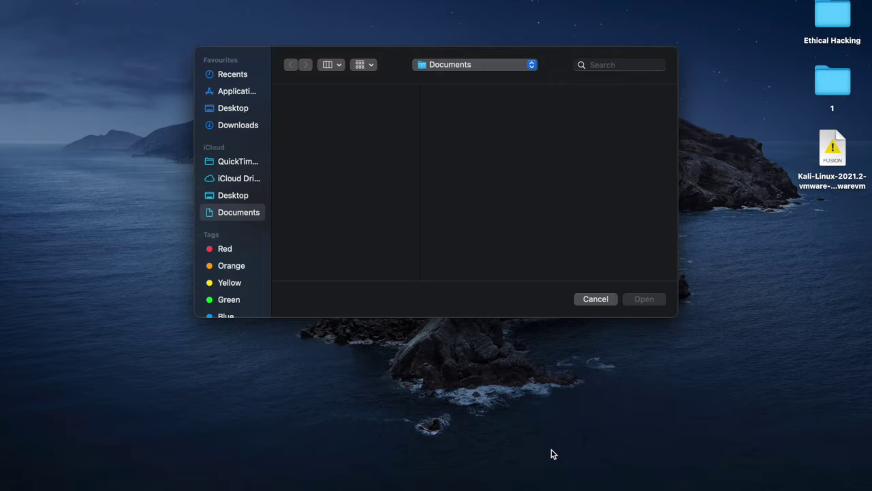
# Step: Switch back to the Chrome window and its new tab page
pyautogui.moveTo(474, 486)
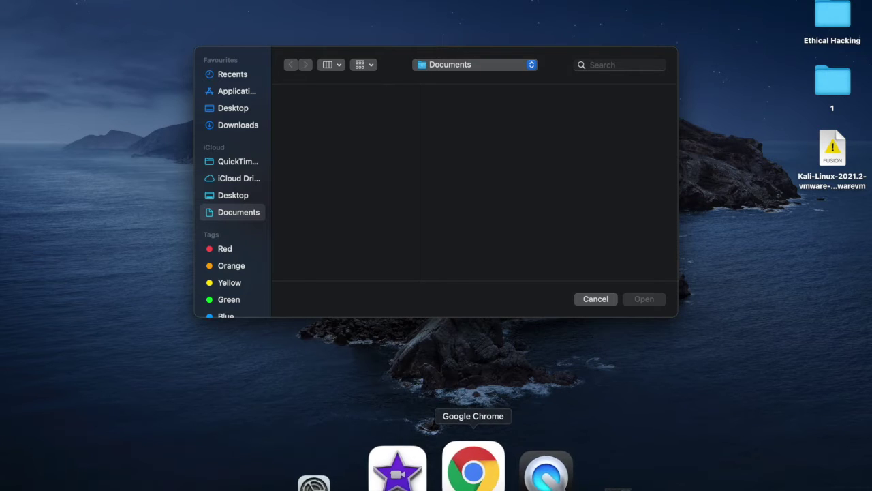
pyautogui.click(474, 470)
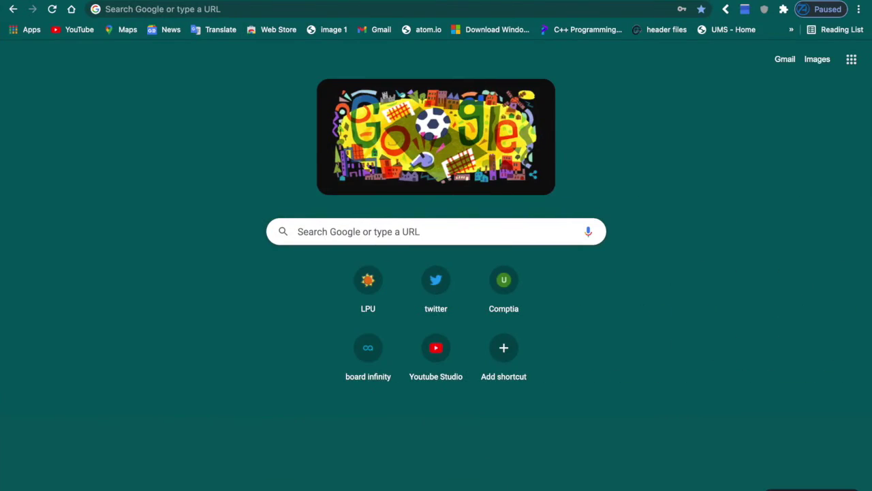
pyautogui.press('F4')
pyautogui.click(759, 407)
# Step: Add a new purple-themed Chrome profile named with the user's full name
pyautogui.click(839, 12)
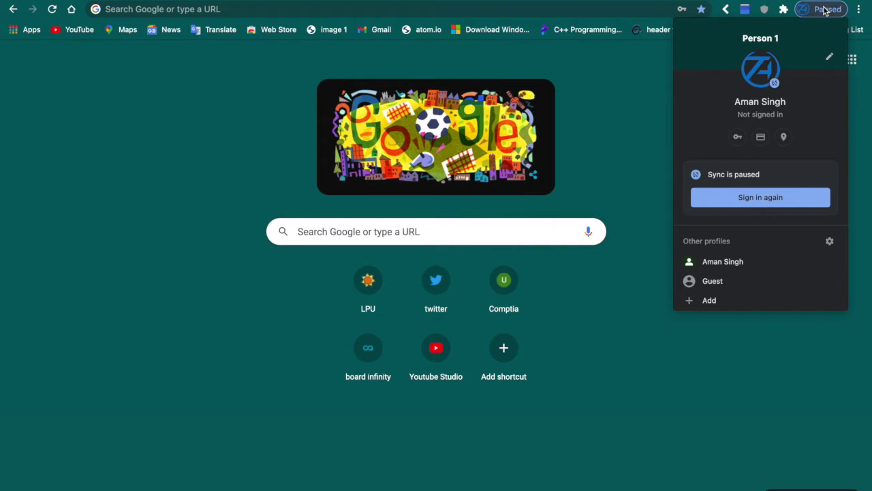
pyautogui.click(804, 299)
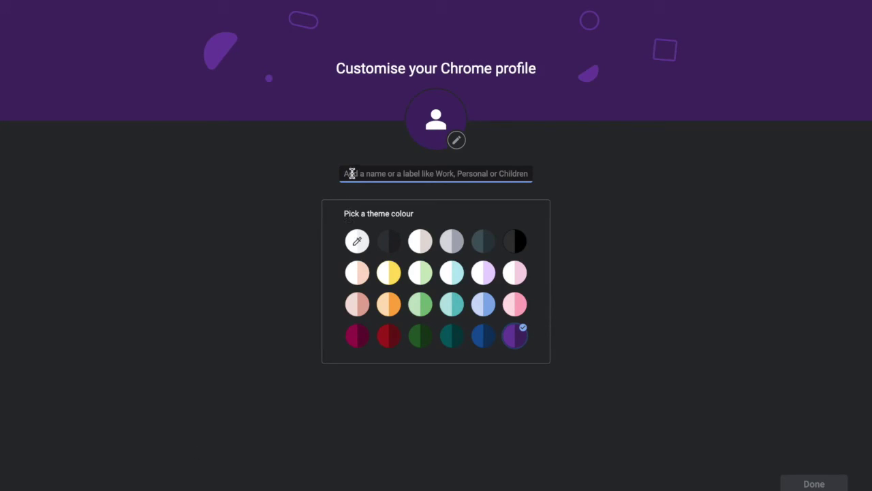
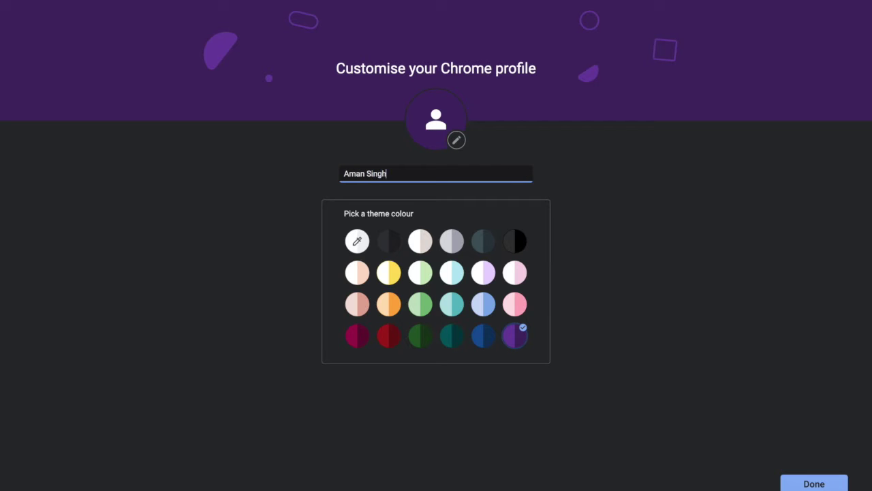
pyautogui.click(810, 481)
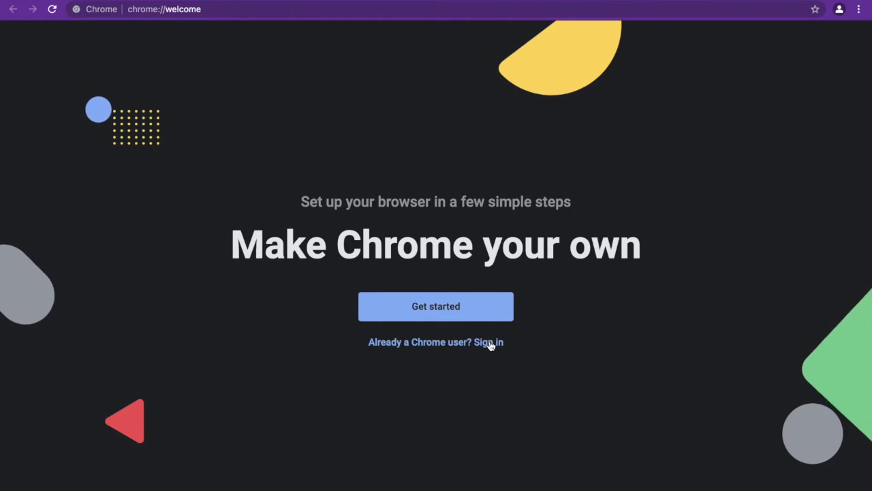
# Step: Sign in with the account's e-mail address, then enter the password and retype it after a wrong attempt
pyautogui.click(490, 344)
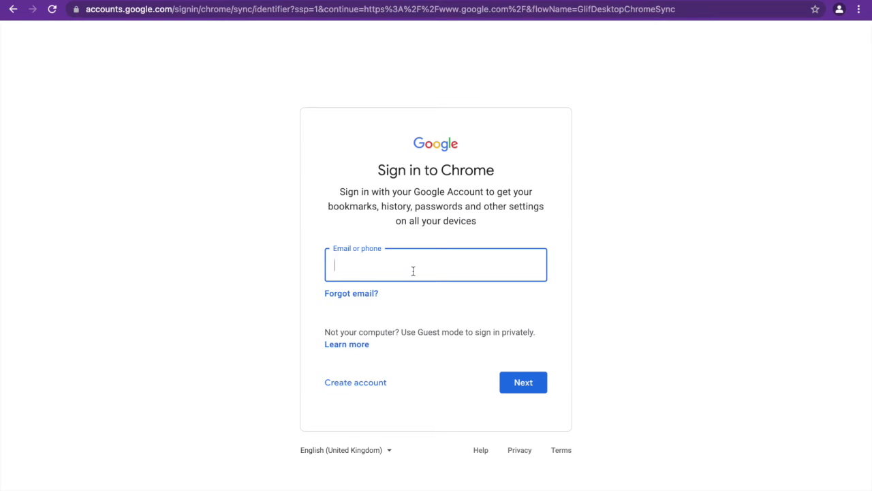
pyautogui.press('Return')
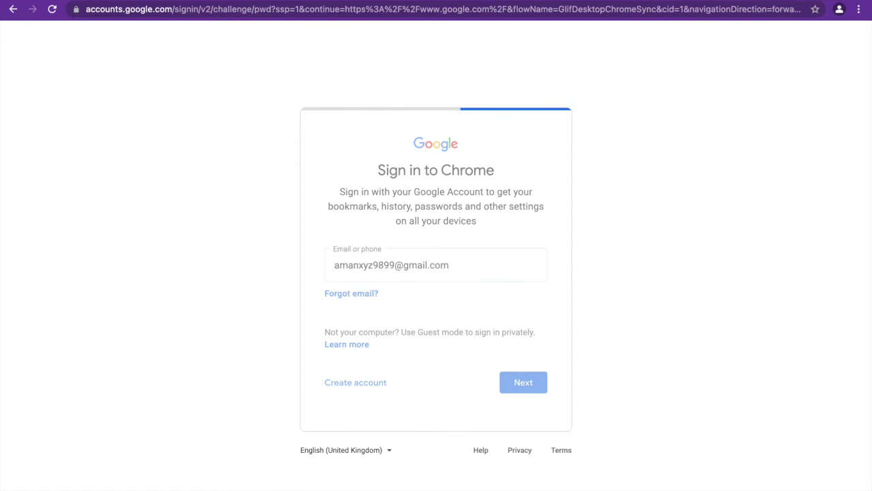
pyautogui.write('••••')
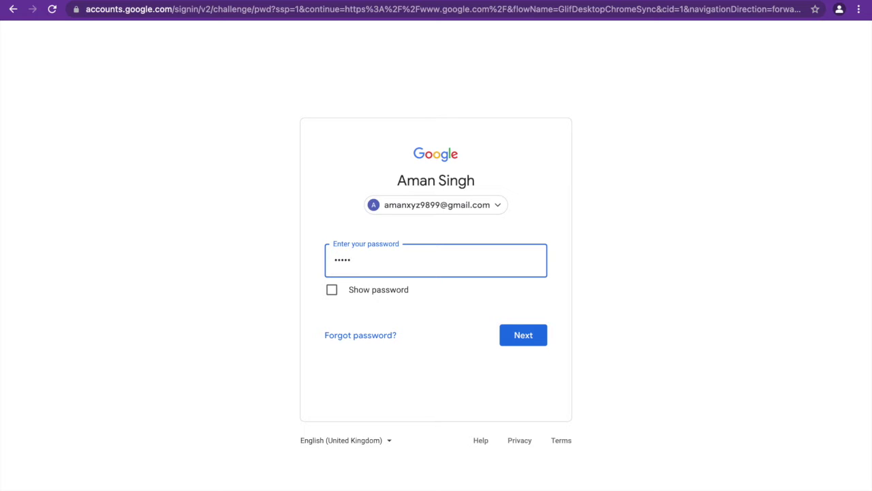
pyautogui.write('•••••')
pyautogui.click(527, 341)
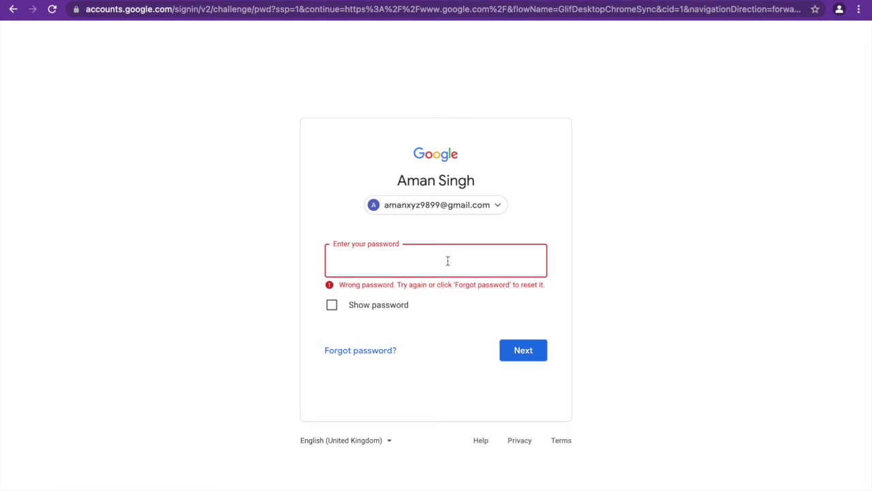
pyautogui.write('•••••••••••')
# Step: Submit the password, confirm recovery details, turn on sync and make Chrome the default browser
pyautogui.click(538, 353)
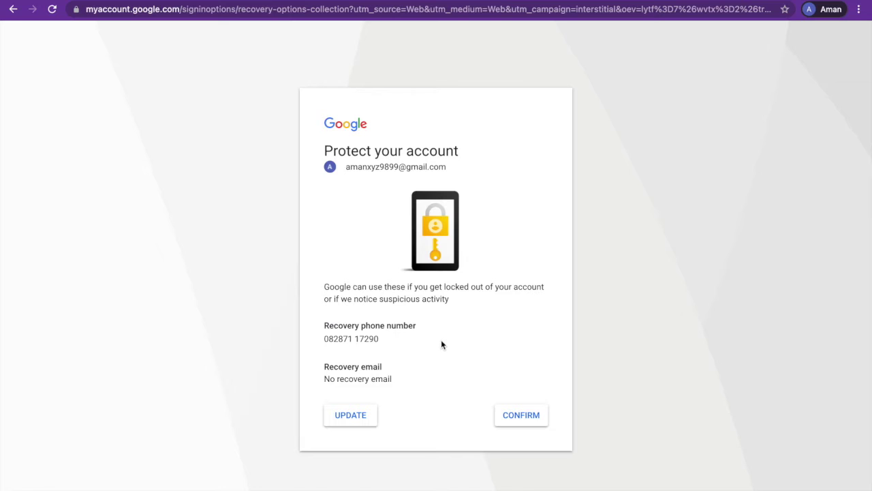
pyautogui.click(524, 415)
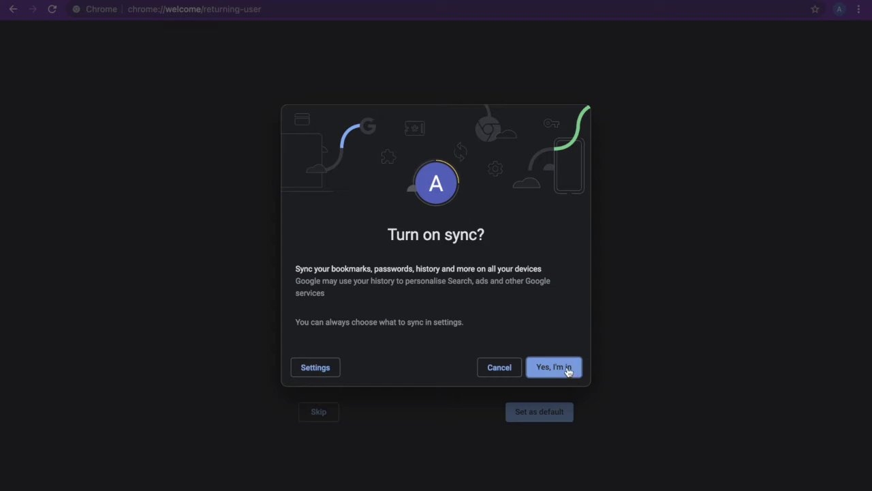
pyautogui.click(570, 369)
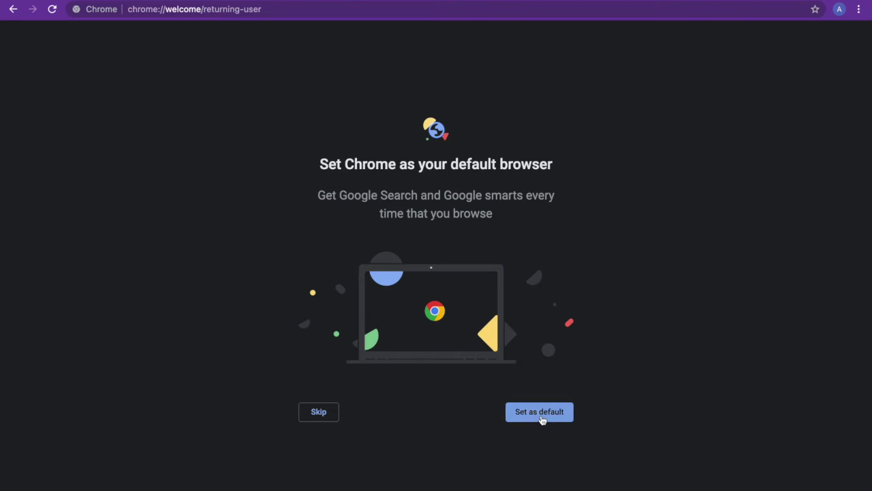
pyautogui.click(541, 416)
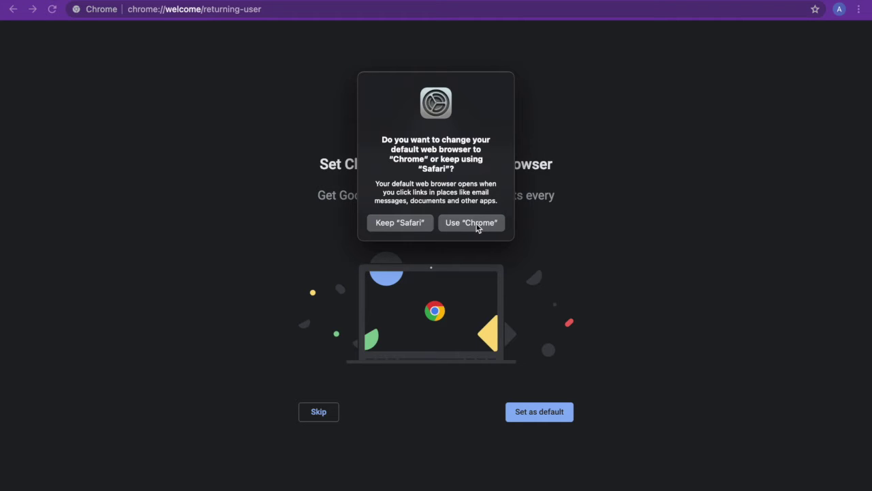
pyautogui.click(476, 223)
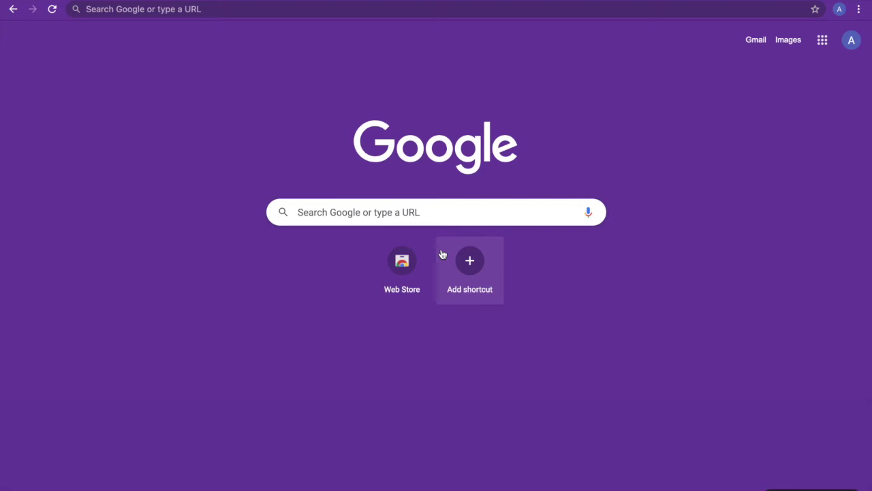
# Step: Search Google for 'Youtube' and open the YouTube site
pyautogui.click(238, 8)
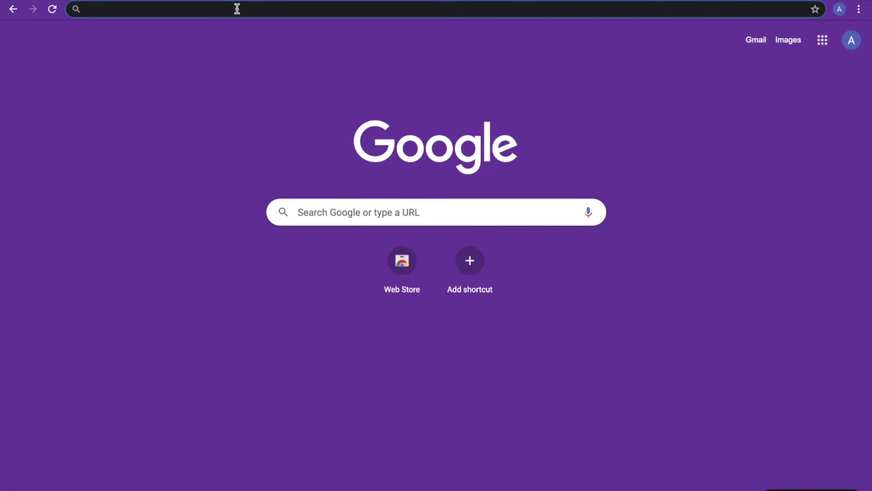
pyautogui.write('Yo')
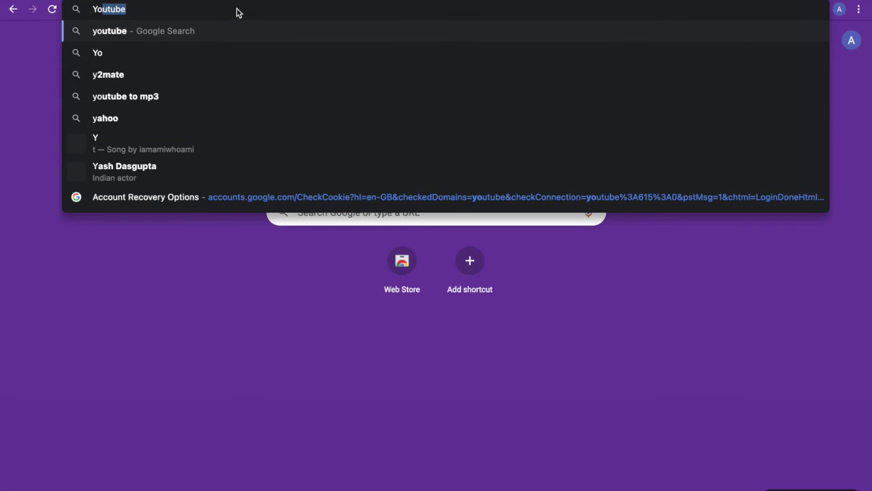
pyautogui.write('utube')
pyautogui.press('Return')
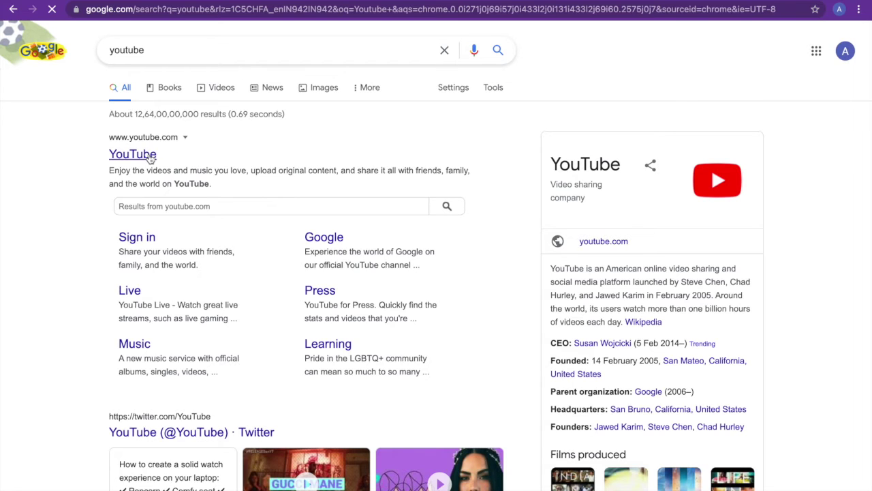
pyautogui.click(134, 154)
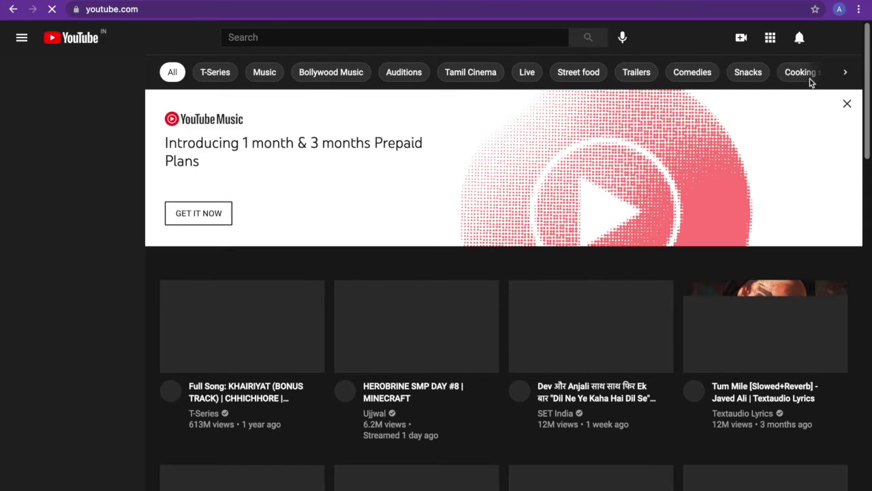
# Step: Decline notifications, go to YouTube Studio and create a channel under the account's name
pyautogui.click(835, 39)
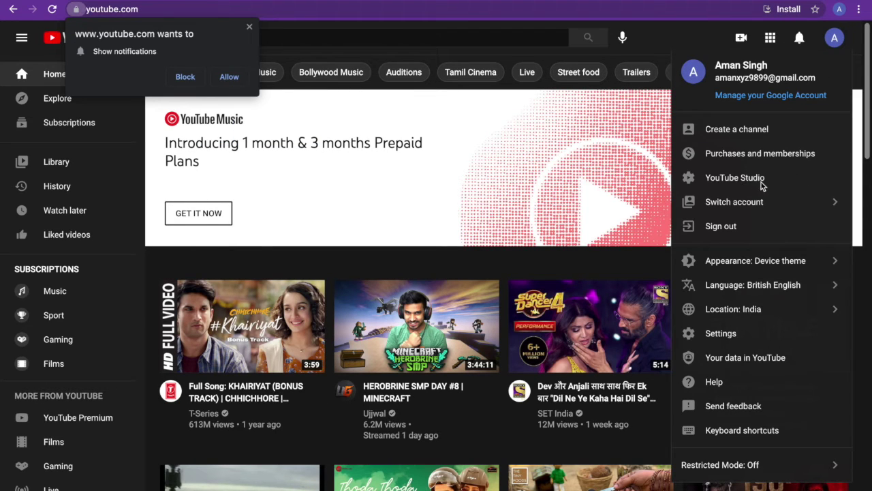
pyautogui.click(186, 77)
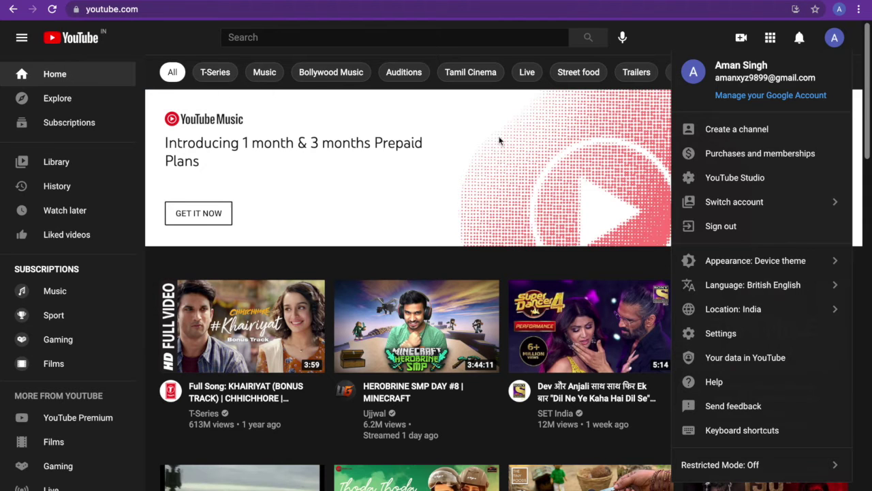
pyautogui.click(751, 178)
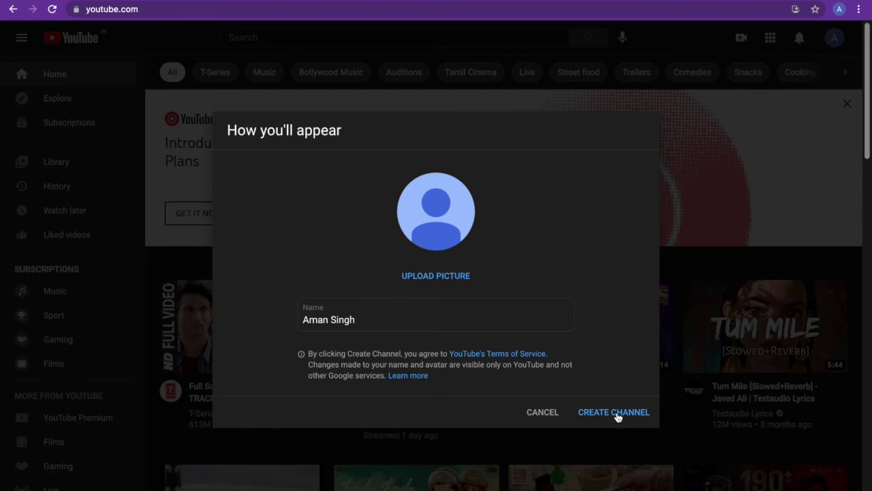
pyautogui.click(614, 414)
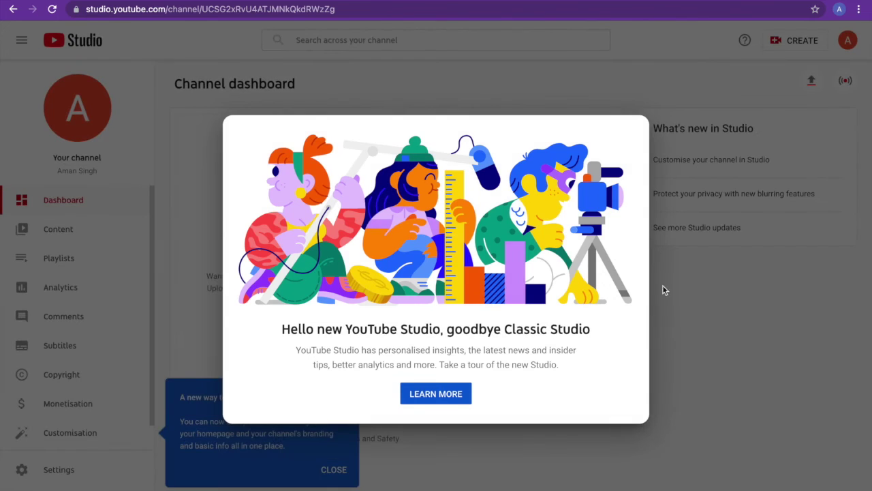
# Step: Dismiss the Studio welcome and browse the Content, Playlists, Analytics and Comments sections
pyautogui.click(748, 334)
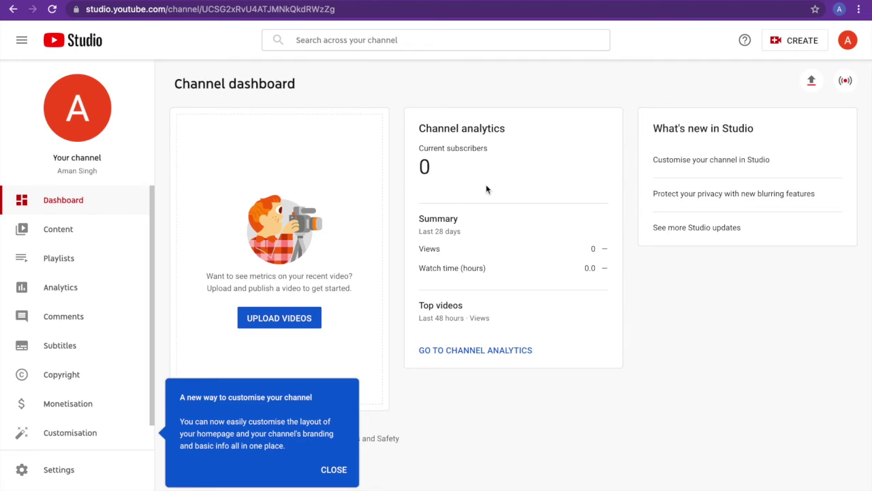
pyautogui.click(104, 230)
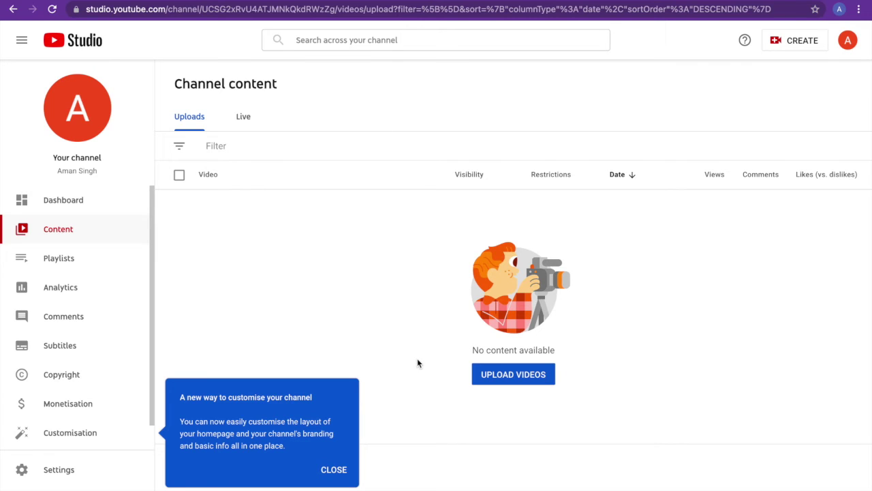
pyautogui.click(104, 269)
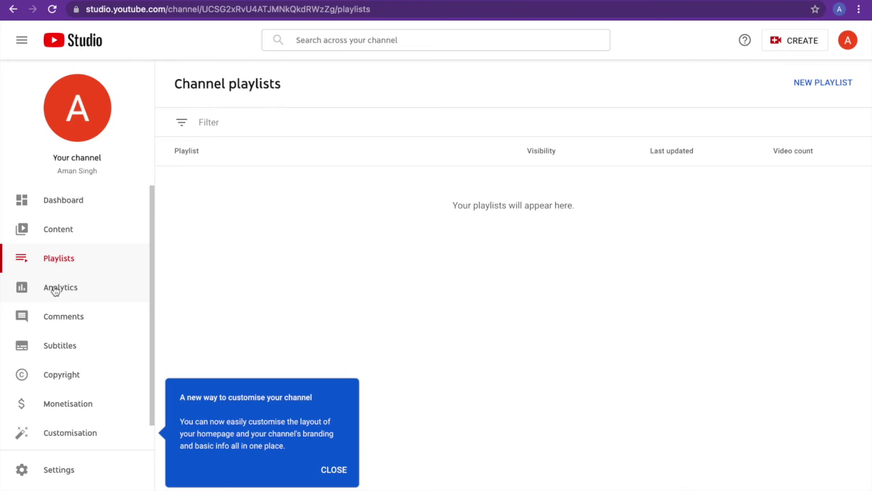
pyautogui.click(55, 291)
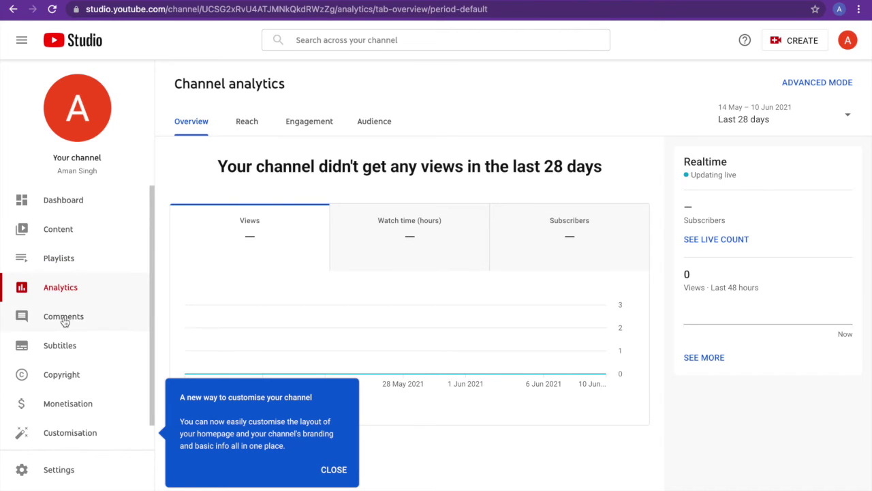
pyautogui.click(63, 319)
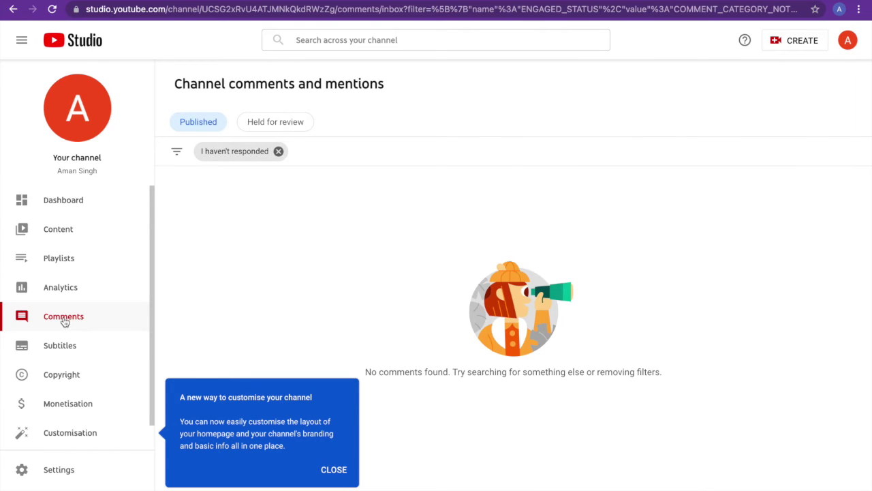
pyautogui.scroll(-1, 65, 321)
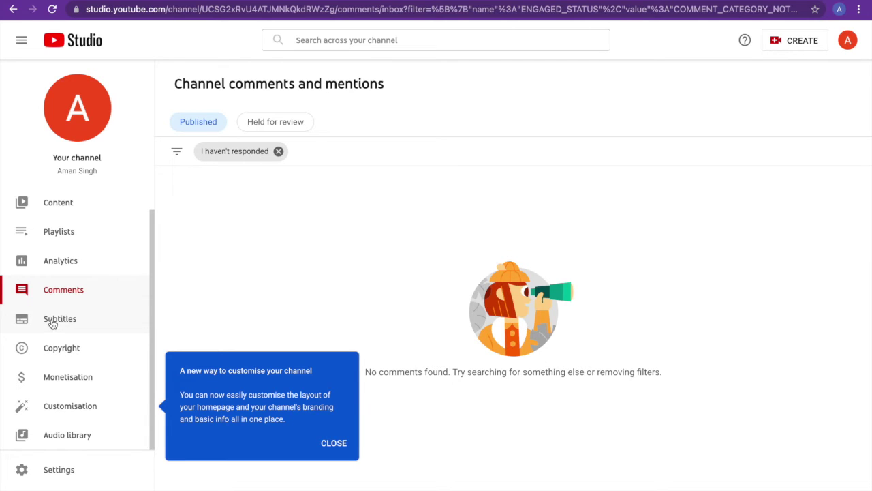
# Step: Review the Monetisation page, then open the Audio library of free tracks
pyautogui.click(58, 374)
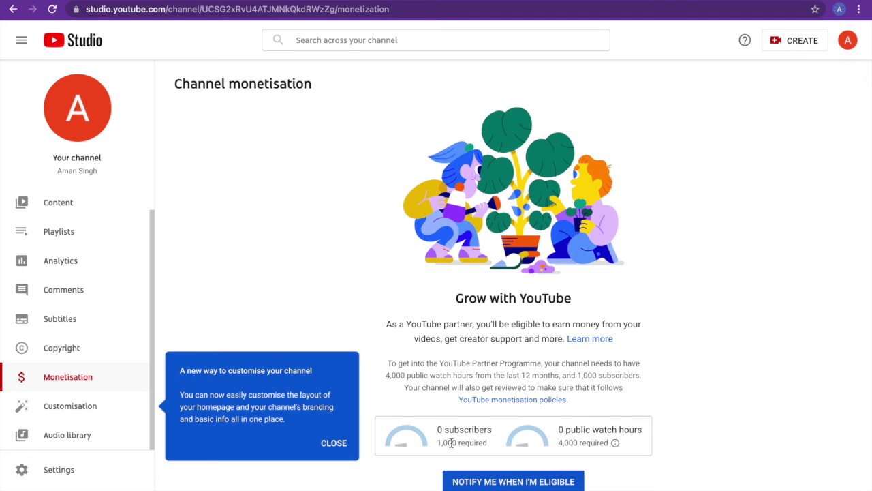
pyautogui.moveTo(504, 439)
pyautogui.click(75, 435)
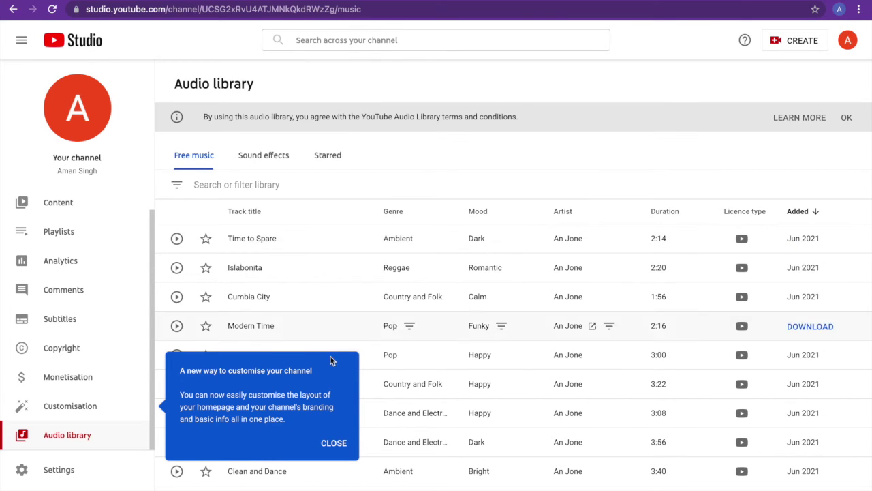
# Step: Close the customisation tip, check the track filter and Settings, then return to the dashboard
pyautogui.click(334, 443)
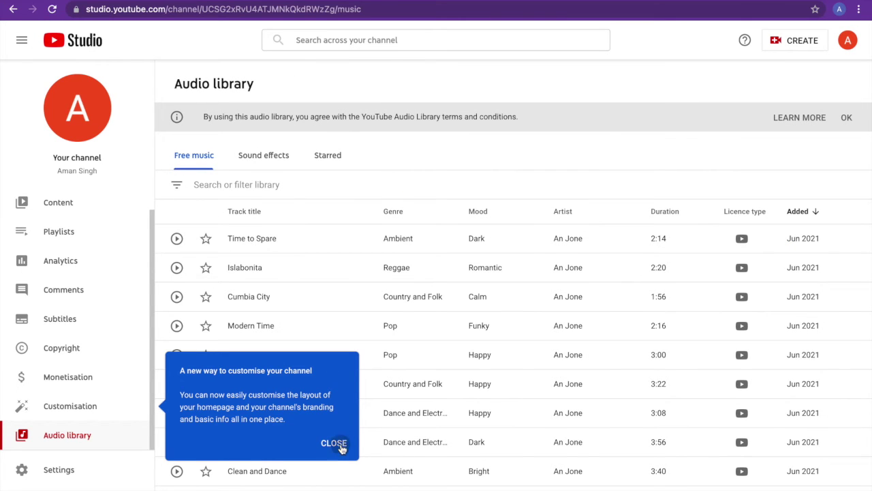
pyautogui.click(179, 186)
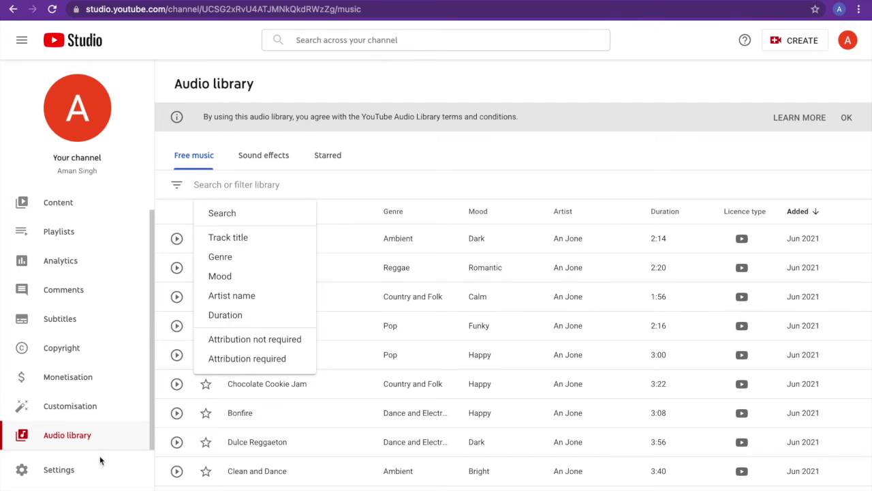
pyautogui.click(86, 477)
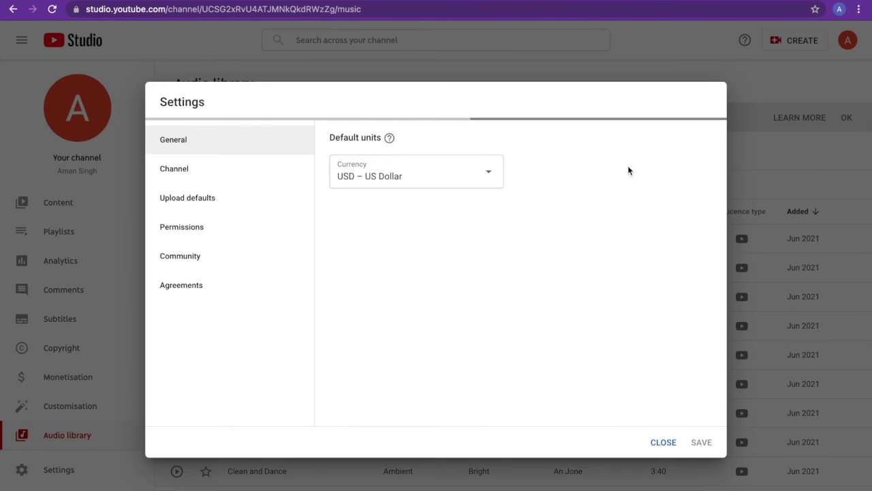
pyautogui.click(664, 443)
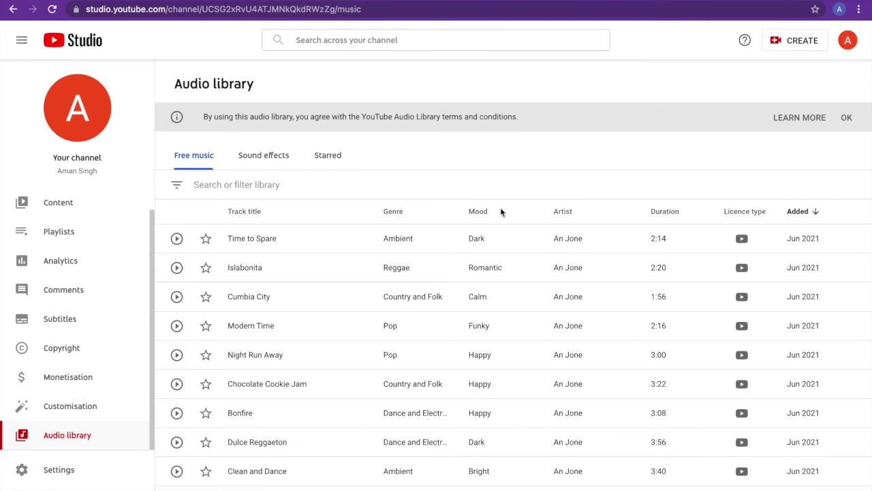
pyautogui.click(87, 44)
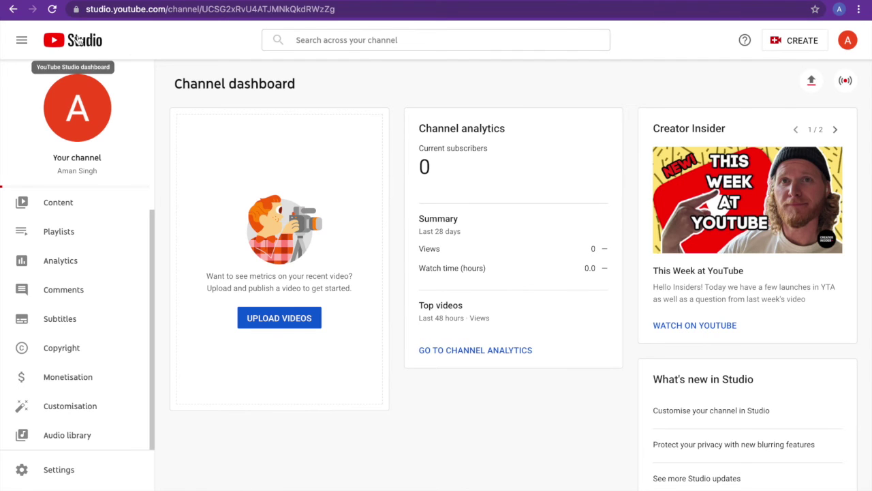
# Step: Add a 'Youtube Studio' new-tab shortcut pointing to the channel's Studio dashboard URL
pyautogui.hotkey('ctrl', 't')
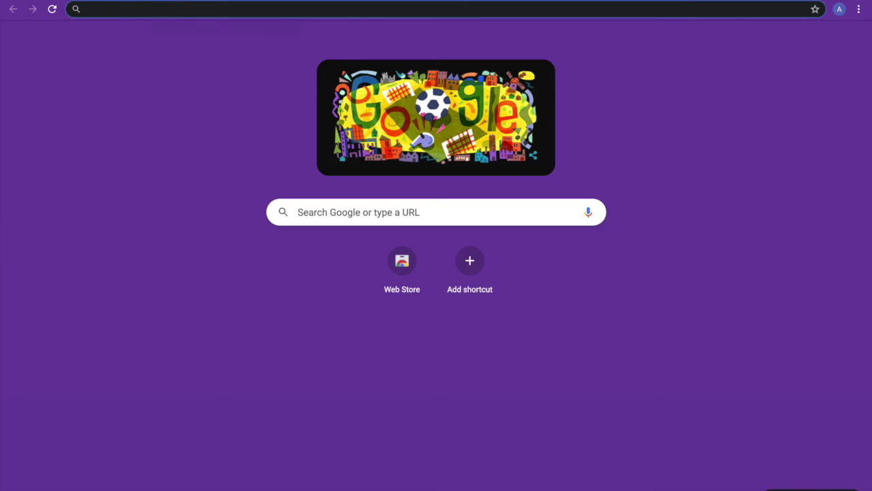
pyautogui.click(471, 263)
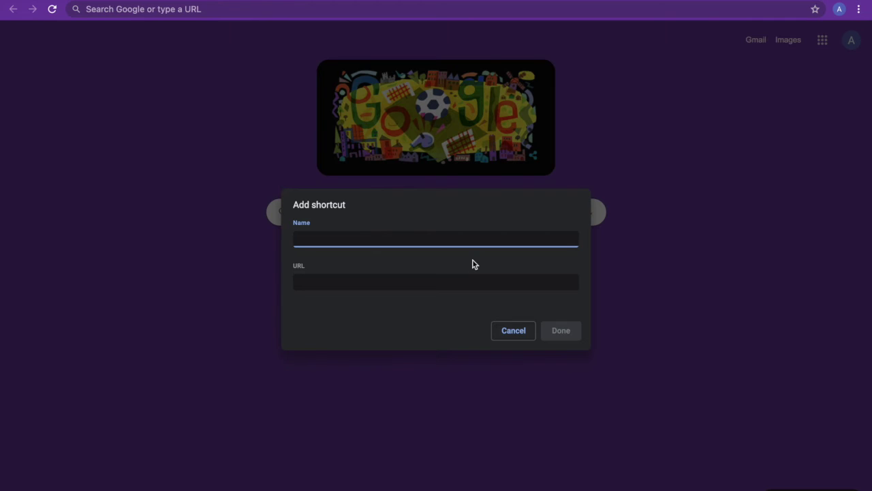
pyautogui.write('Youtube Studio')
pyautogui.click(393, 284)
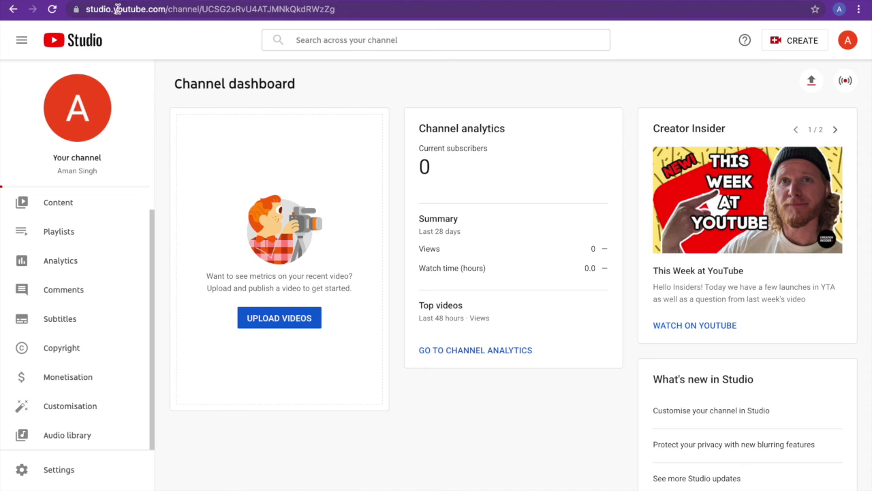
pyautogui.click(335, 9)
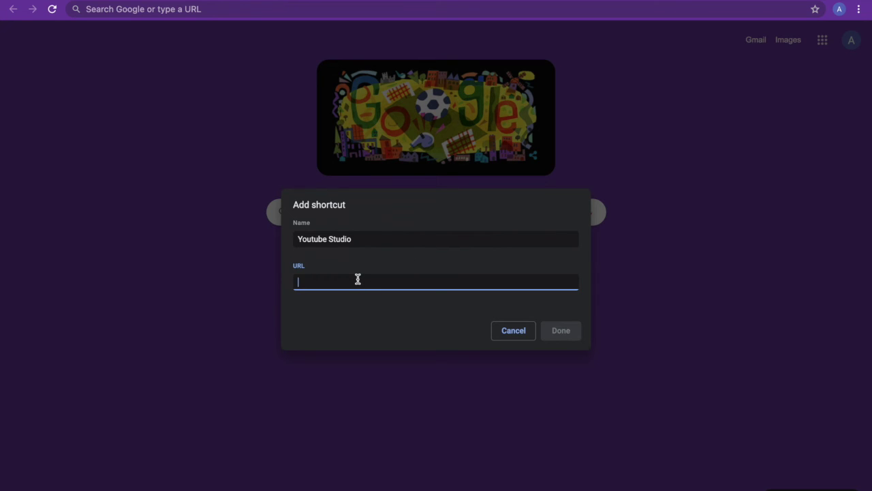
pyautogui.write('https://studio.youtube.com/channel/UCSG2xRvU4ATJMNkQkdRWzZg')
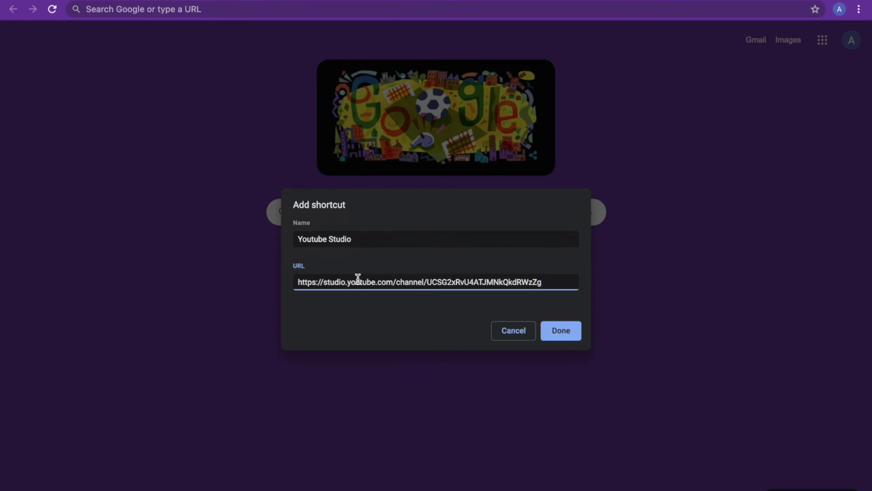
pyautogui.click(565, 334)
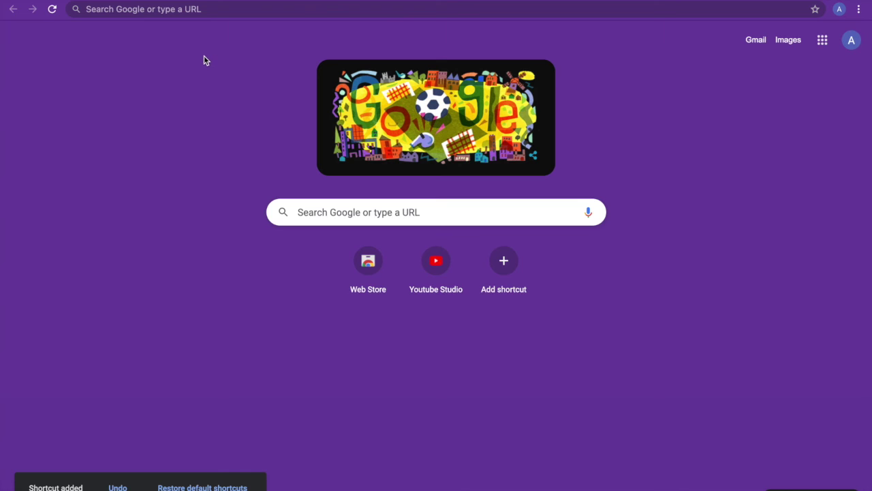
# Step: Test the Youtube Studio shortcut, then search for youtube and open youtube.com
pyautogui.click(436, 269)
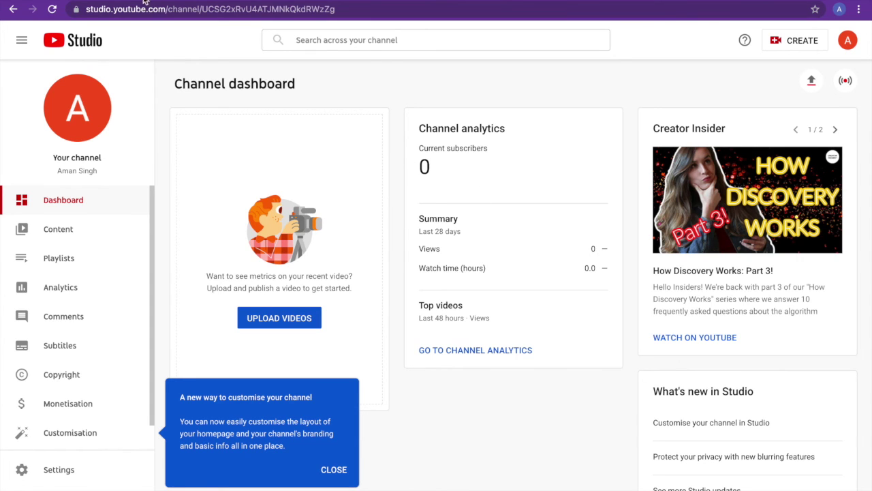
pyautogui.click(124, 8)
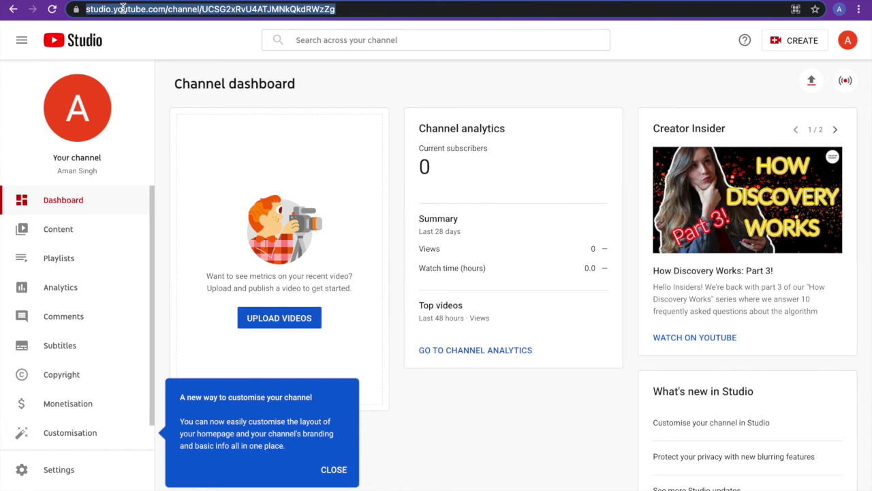
pyautogui.write('youtube')
pyautogui.press('Return')
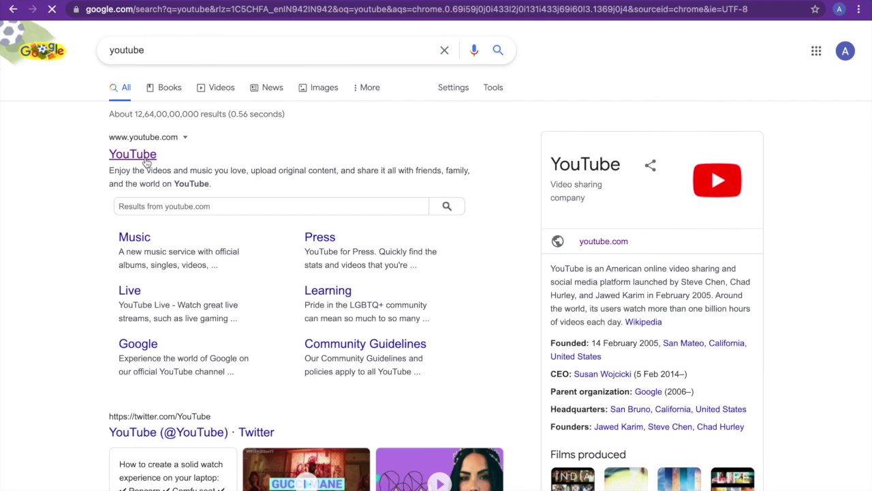
pyautogui.click(145, 157)
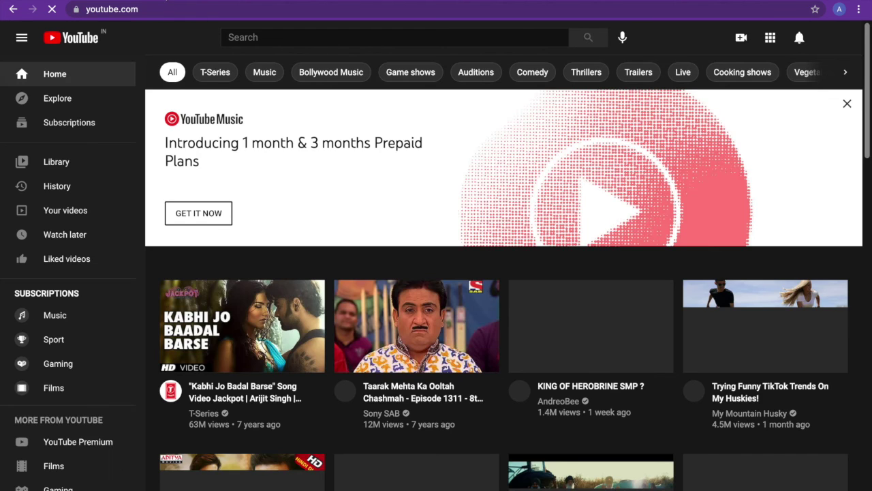
# Step: Add a 'Youtube' new-tab shortcut using the copied youtube.com address
pyautogui.hotkey('ctrl', 't')
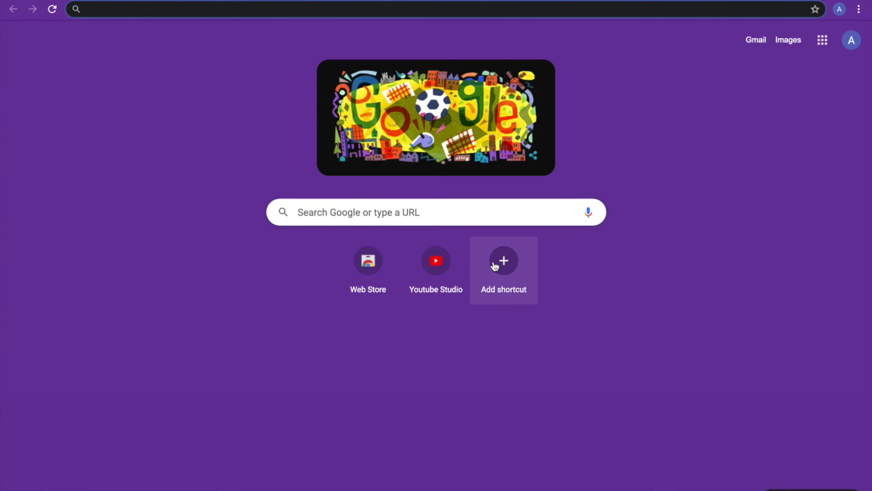
pyautogui.click(496, 266)
pyautogui.write('Youtube')
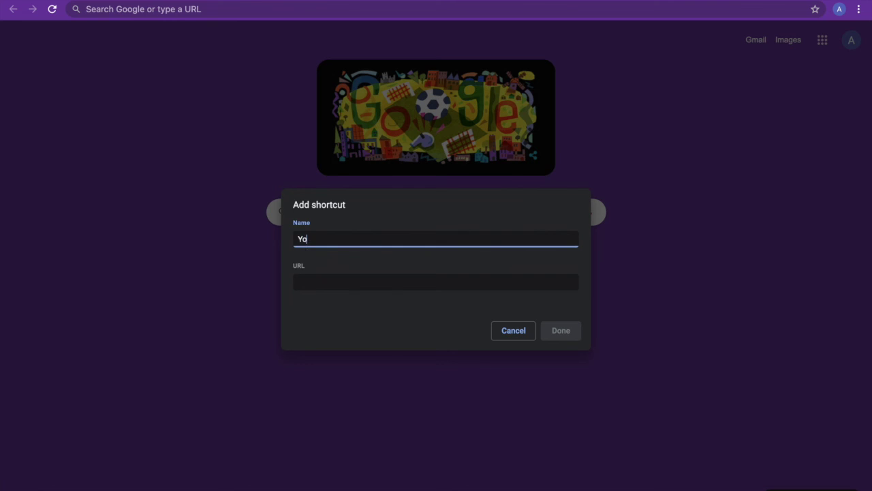
pyautogui.hotkey('ctrl', 'shift', 'Tab')
pyautogui.click(154, 10)
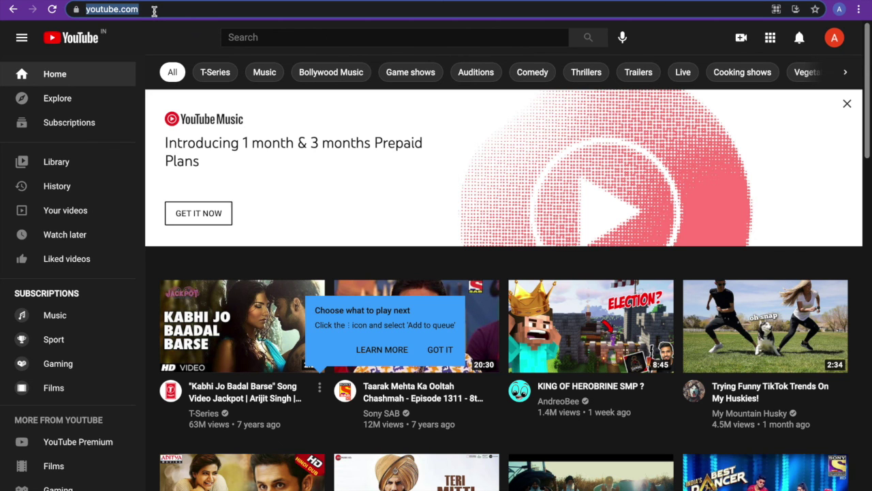
pyautogui.hotkey('ctrl', 'c')
pyautogui.hotkey('ctrl', 'Tab')
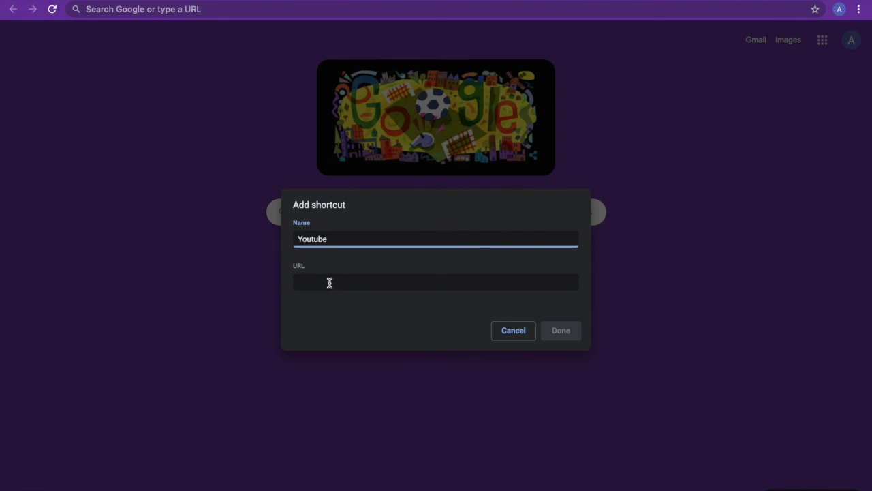
pyautogui.click(329, 283)
pyautogui.hotkey('ctrl', 'v')
pyautogui.click(561, 331)
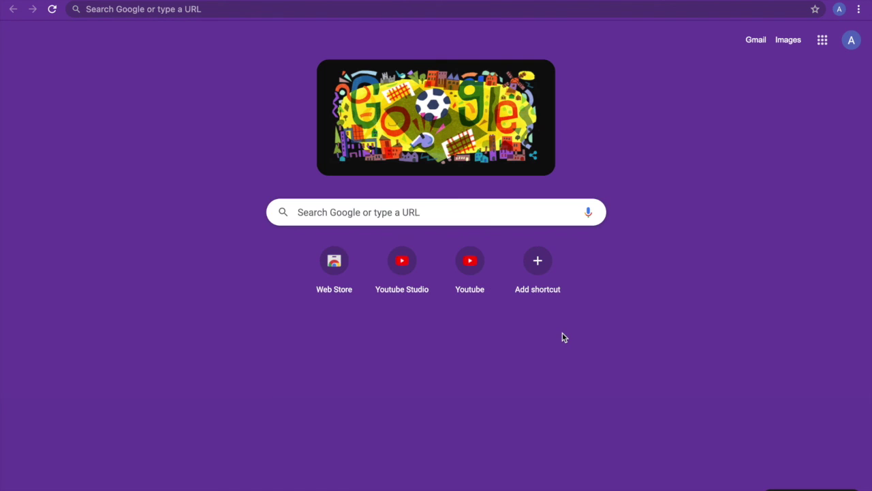
pyautogui.hotkey('ctrl', 'Tab')
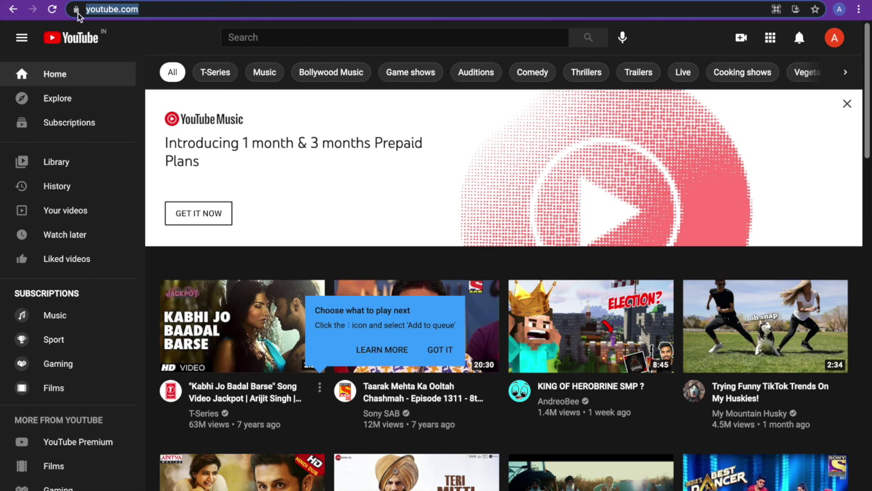
pyautogui.hotkey('ctrl', 'w')
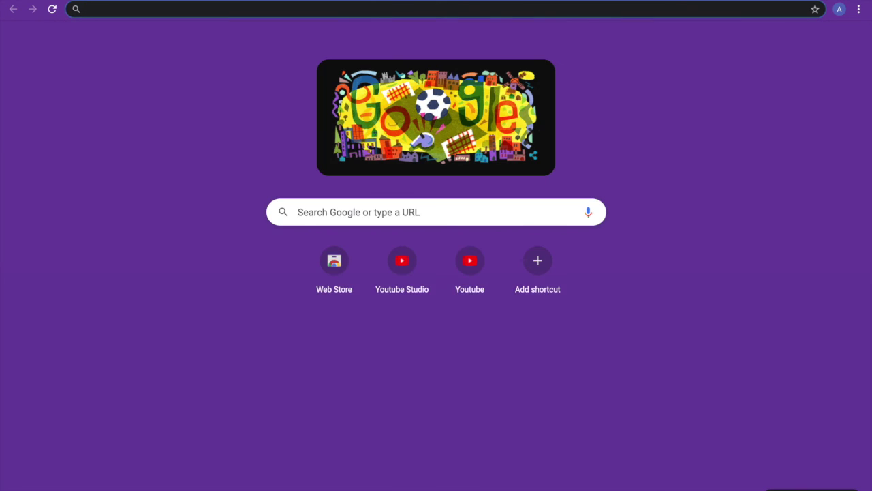
pyautogui.click(469, 270)
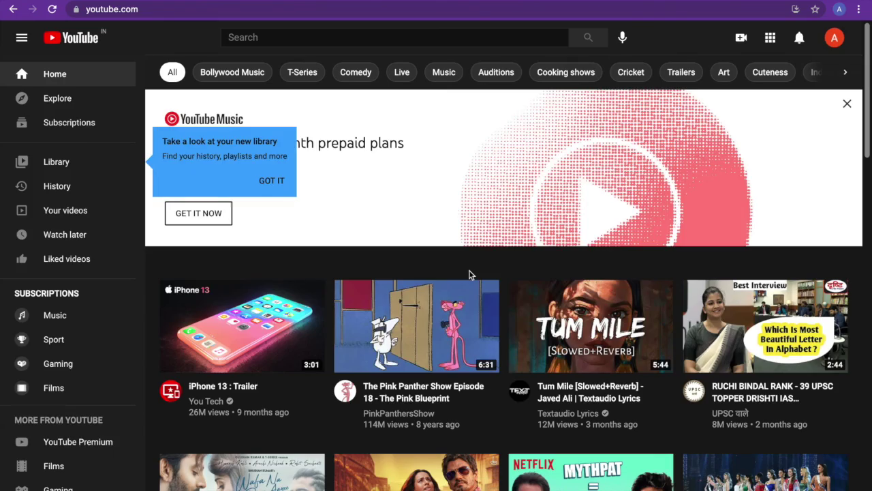
pyautogui.scroll(-10, 372, 426)
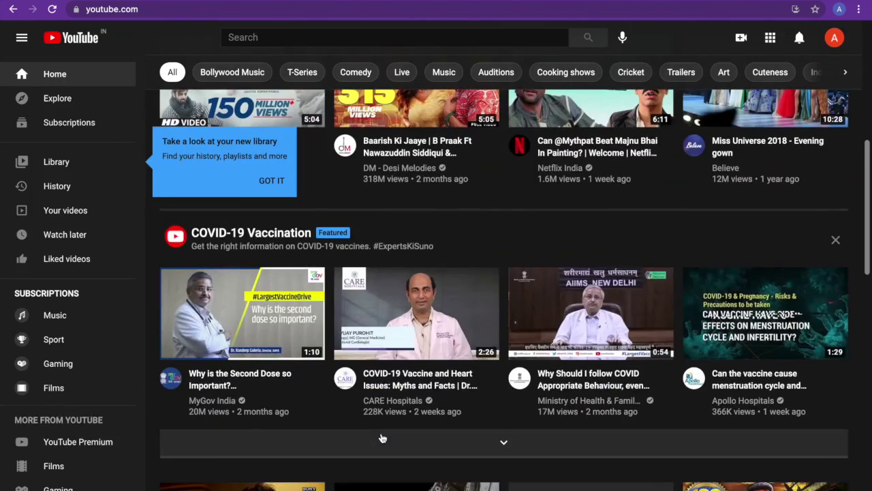
pyautogui.scroll(10, 381, 439)
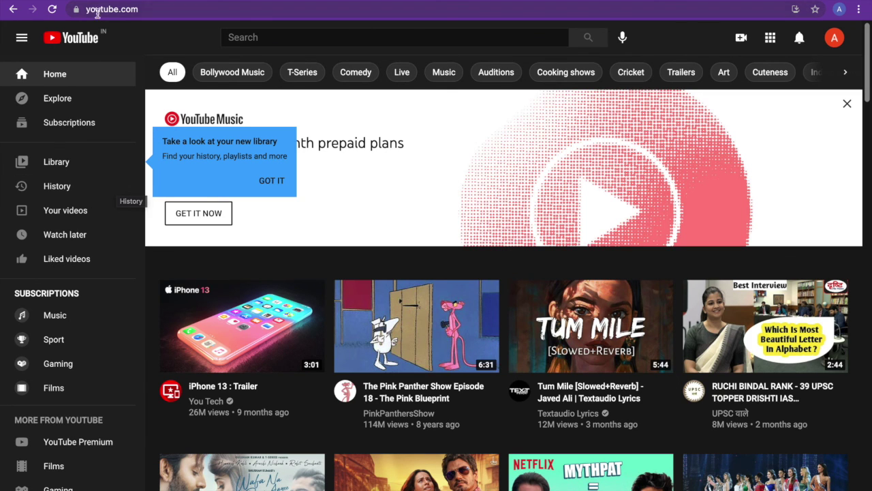
pyautogui.click(160, 2)
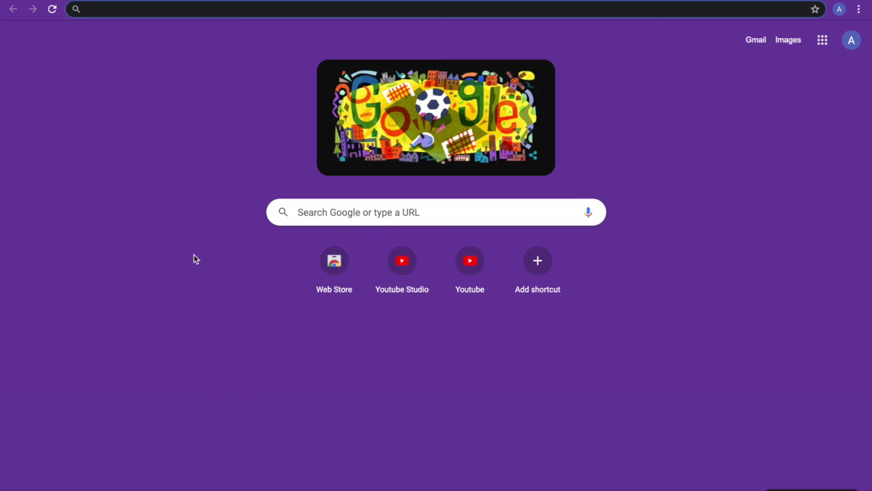
pyautogui.moveTo(488, 270)
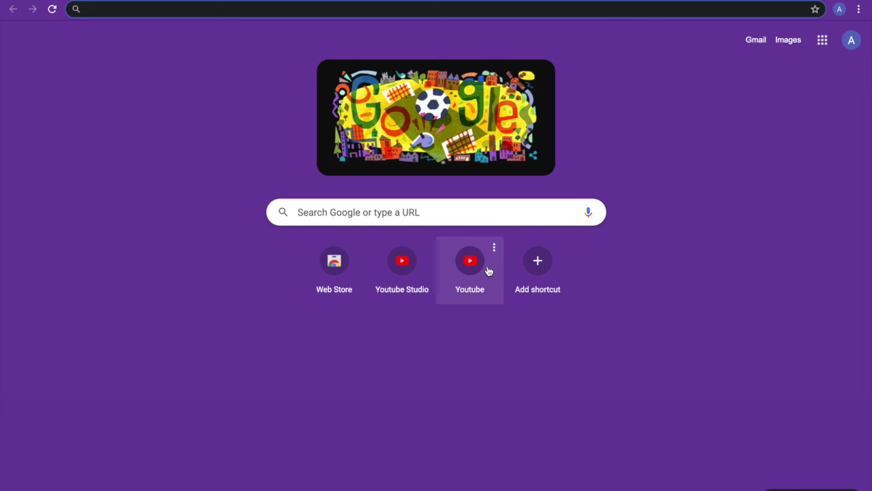